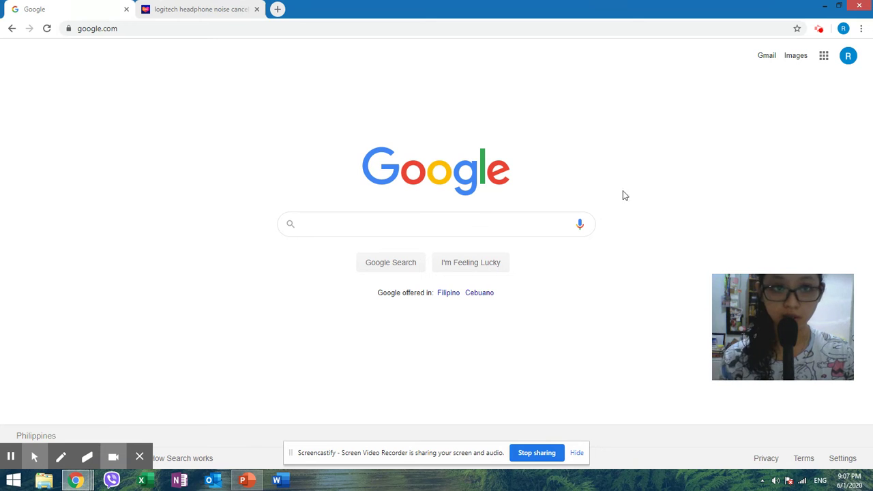
Search Google for 'screencastify' and open the official screencastify.com site from the first result
{"action": "left_click", "coordinate": [363, 221]}
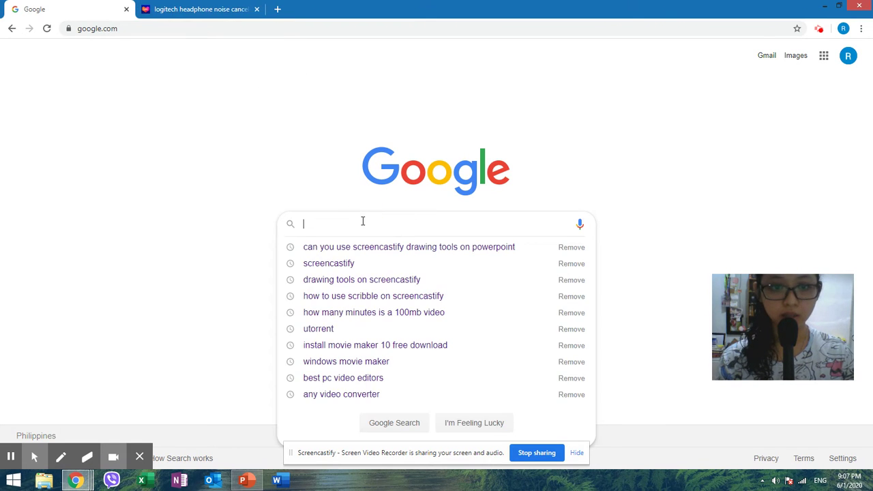
{"action": "type", "text": "scree"}
{"action": "key", "text": "Down"}
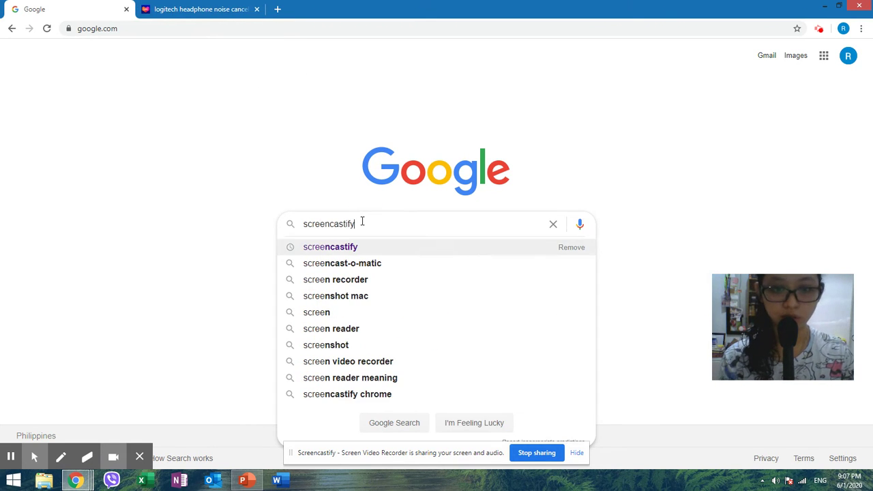
{"action": "key", "text": "Return"}
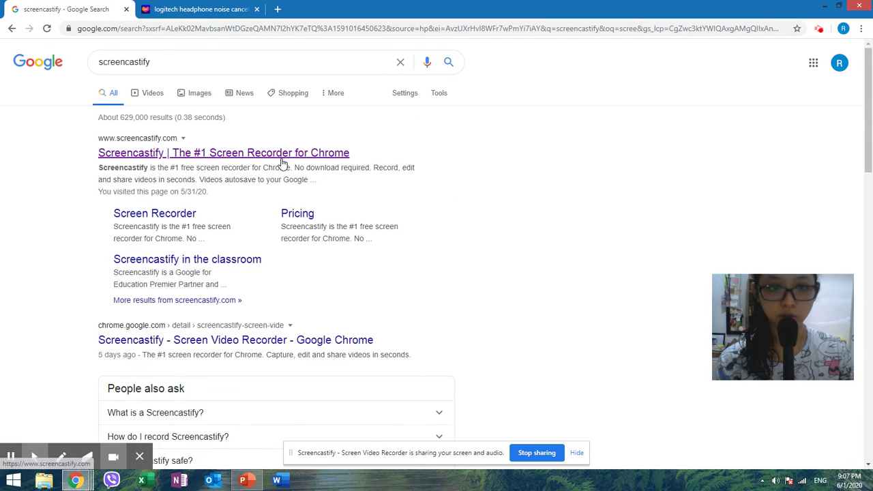
{"action": "left_click", "coordinate": [282, 161]}
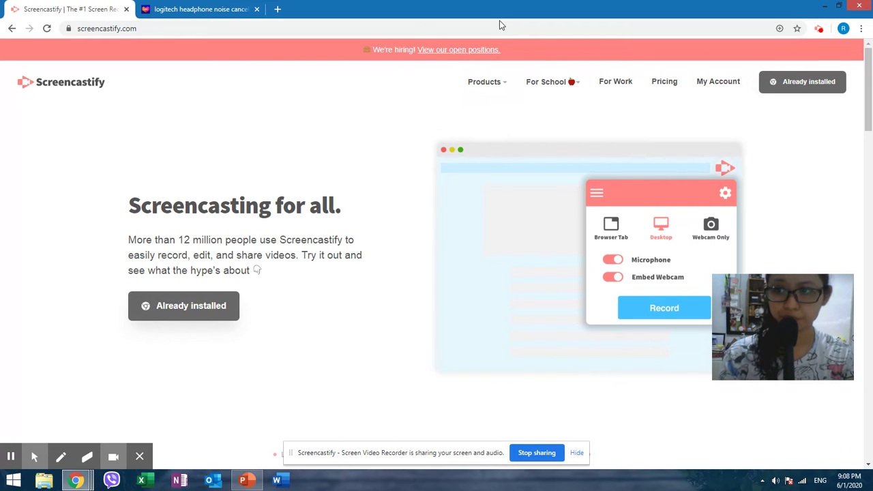
Minimize Chrome and PowerPoint, open the screenshare1 screenshot, then advance to screenshare2
{"action": "left_click", "coordinate": [825, 6]}
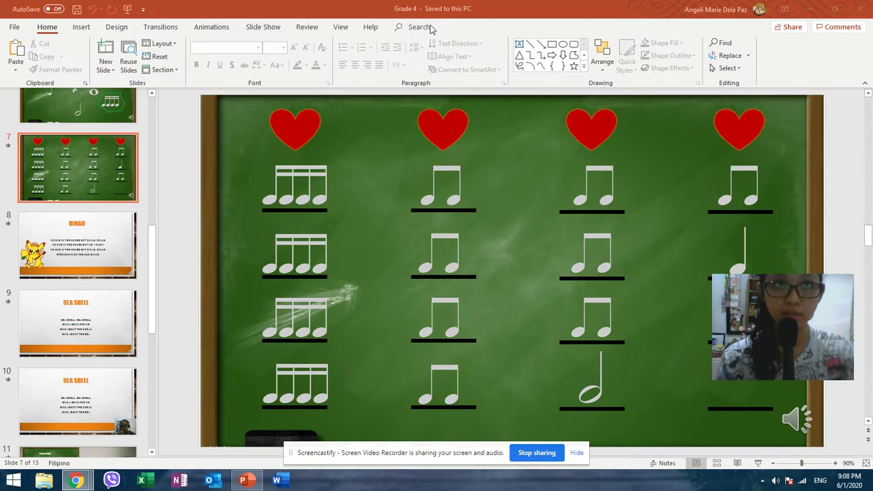
{"action": "left_click", "coordinate": [810, 9]}
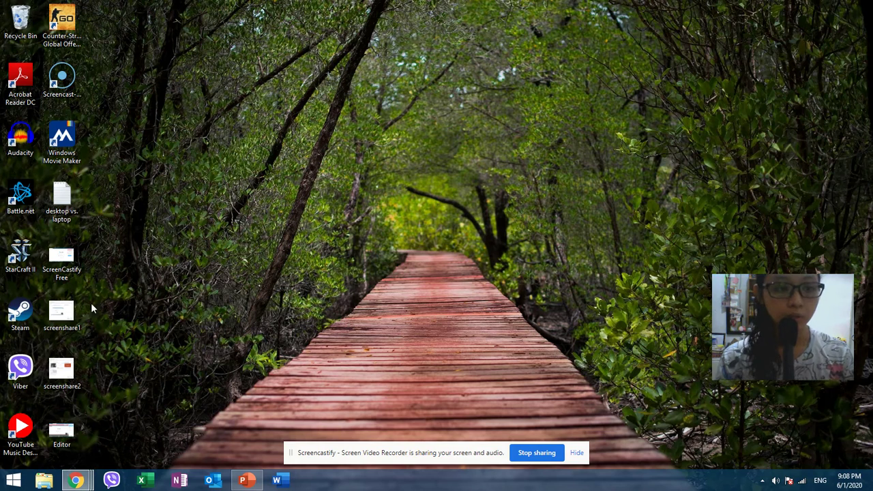
{"action": "double_click", "coordinate": [61, 313]}
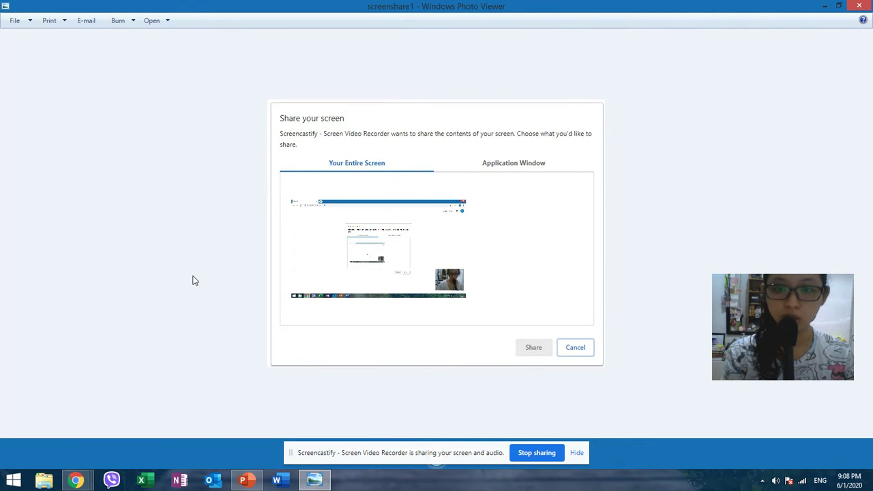
{"action": "key", "text": "Right"}
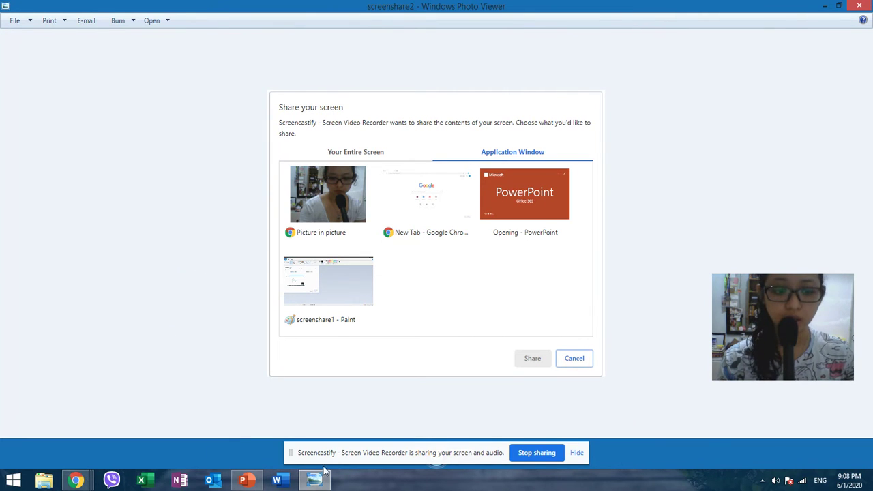
Back on the Screencastify homepage, draw red pen strokes, circling the 'Screencasting for all.' heading
{"action": "mouse_move", "coordinate": [78, 481]}
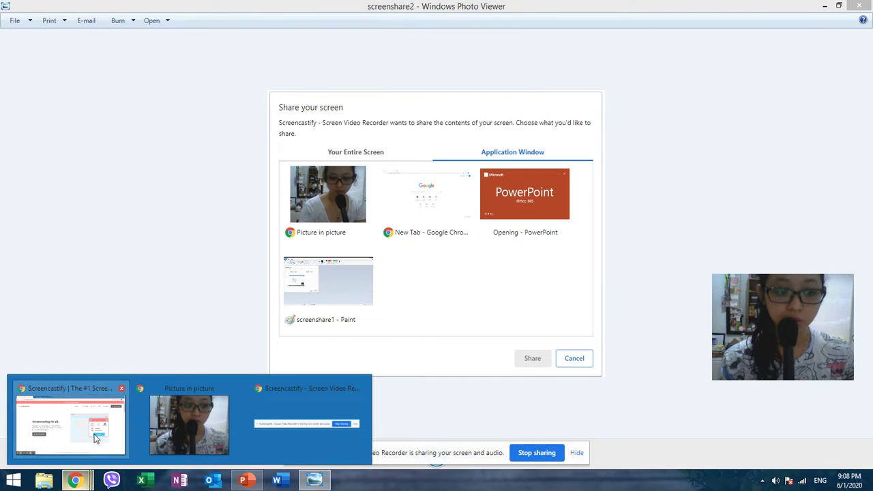
{"action": "left_click", "coordinate": [69, 423]}
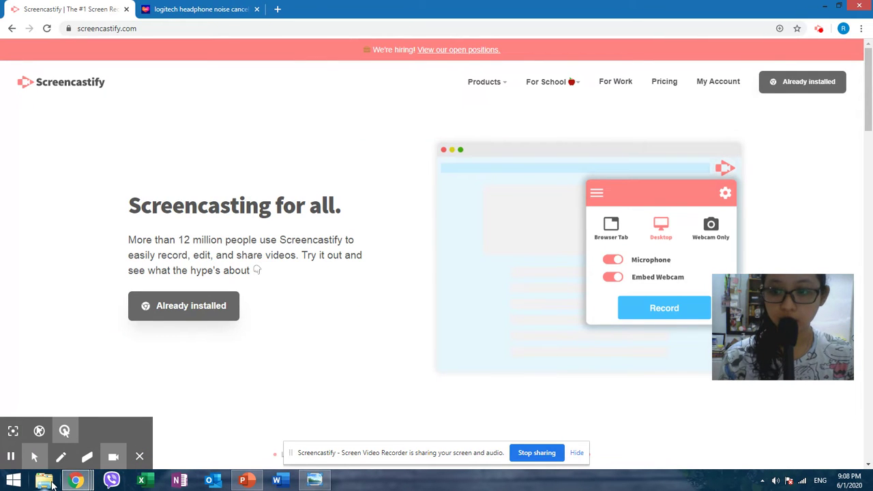
{"action": "left_click", "coordinate": [61, 457]}
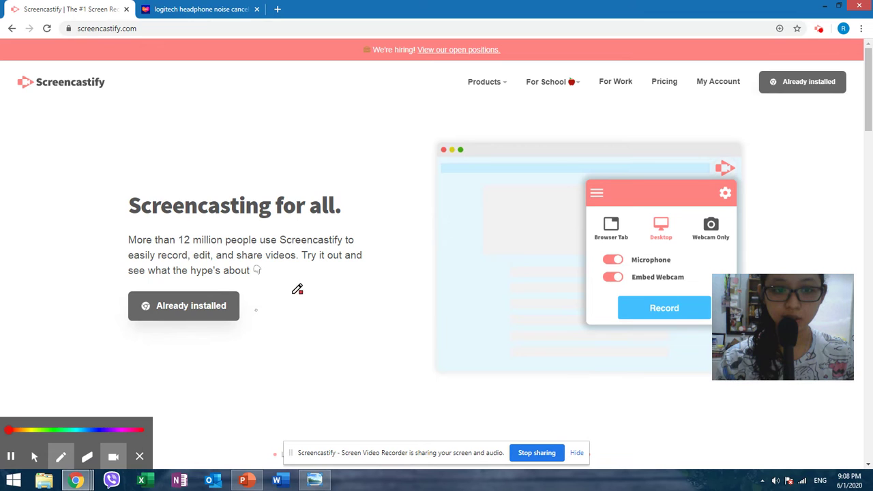
{"action": "mouse_move", "coordinate": [363, 180]}
{"action": "left_mouse_down"}
{"action": "mouse_move", "coordinate": [146, 135]}
{"action": "mouse_move", "coordinate": [139, 250]}
{"action": "mouse_move", "coordinate": [334, 219]}
{"action": "mouse_move", "coordinate": [341, 161]}
{"action": "left_mouse_up"}
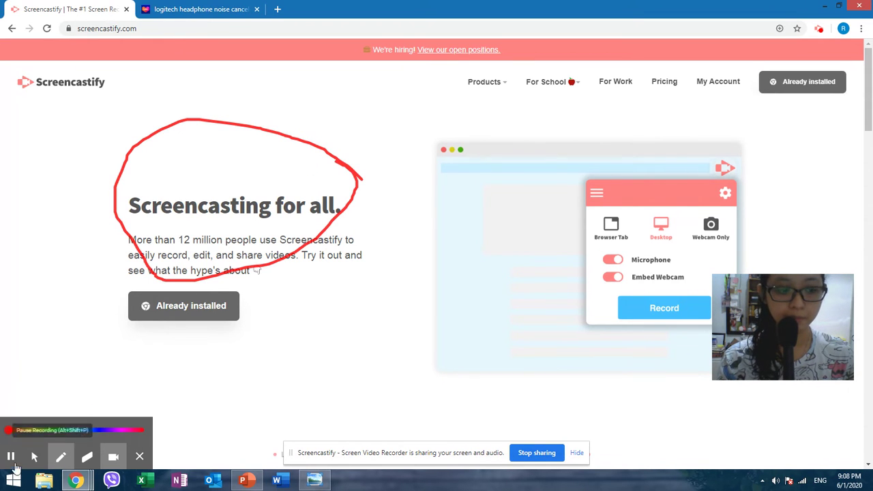
{"action": "mouse_move", "coordinate": [596, 164]}
{"action": "left_mouse_down"}
{"action": "mouse_move", "coordinate": [422, 343]}
{"action": "mouse_move", "coordinate": [476, 249]}
{"action": "left_mouse_up"}
{"action": "mouse_move", "coordinate": [549, 125]}
{"action": "left_mouse_down"}
{"action": "mouse_move", "coordinate": [500, 55]}
{"action": "mouse_move", "coordinate": [171, 201]}
{"action": "mouse_move", "coordinate": [520, 282]}
{"action": "mouse_move", "coordinate": [230, 343]}
{"action": "left_mouse_up"}
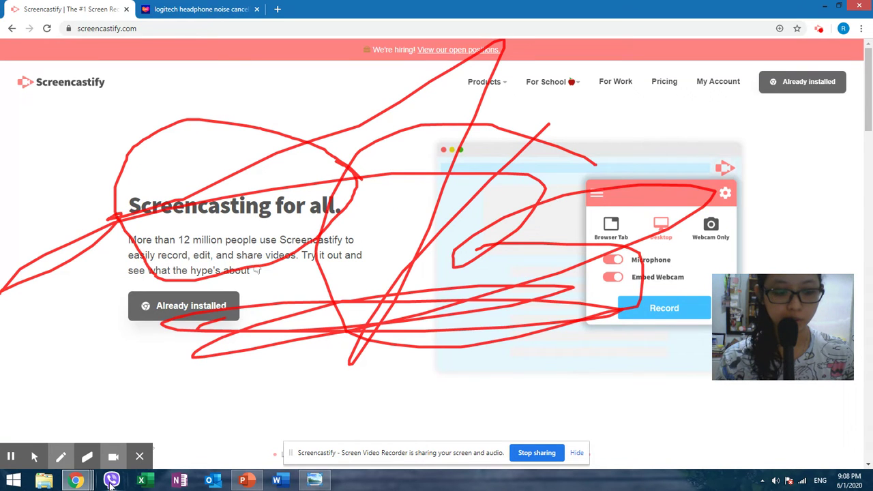
Erase parts of the red strokes with the Eraser tool
{"action": "left_click", "coordinate": [87, 456]}
{"action": "mouse_move", "coordinate": [205, 266]}
{"action": "left_mouse_down"}
{"action": "mouse_move", "coordinate": [512, 188]}
{"action": "mouse_move", "coordinate": [301, 90]}
{"action": "mouse_move", "coordinate": [92, 162]}
{"action": "left_mouse_up"}
{"action": "left_click", "coordinate": [252, 481]}
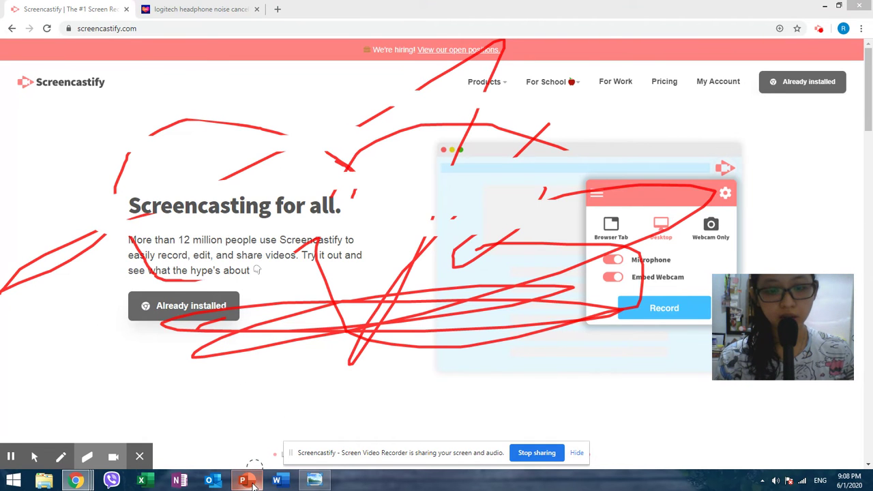
Switch to the Lazada headphone search tab and turn the red annotation pen back on
{"action": "left_click", "coordinate": [249, 480]}
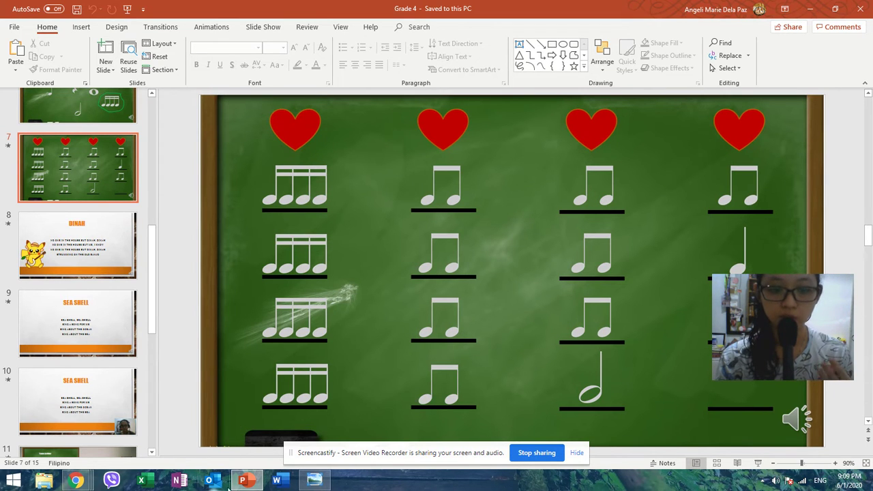
{"action": "mouse_move", "coordinate": [76, 480]}
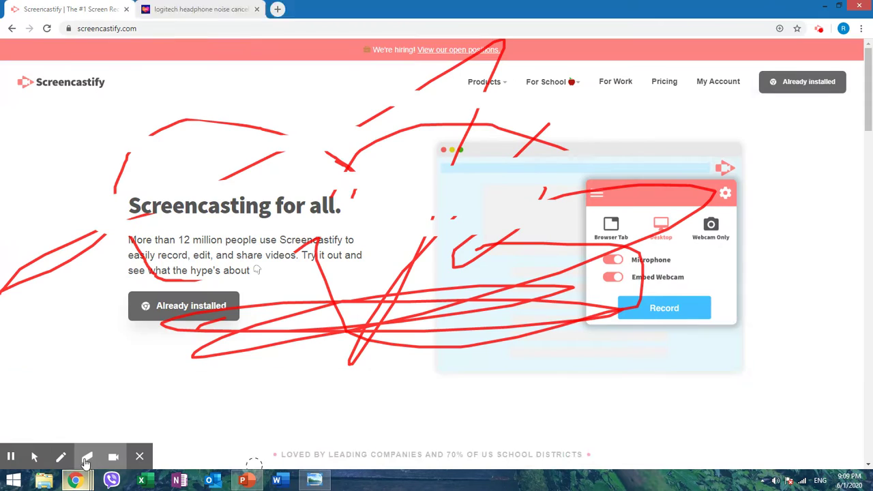
{"action": "left_click", "coordinate": [72, 419]}
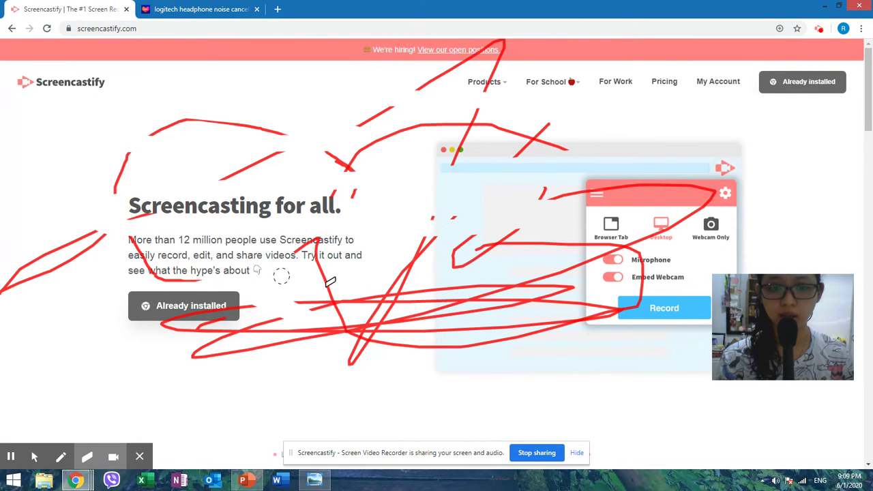
{"action": "left_click", "coordinate": [176, 10]}
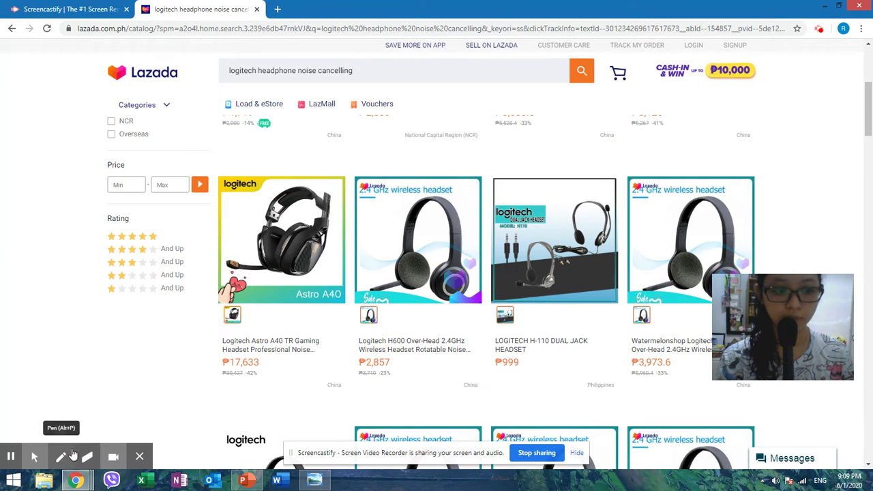
{"action": "left_click", "coordinate": [60, 456]}
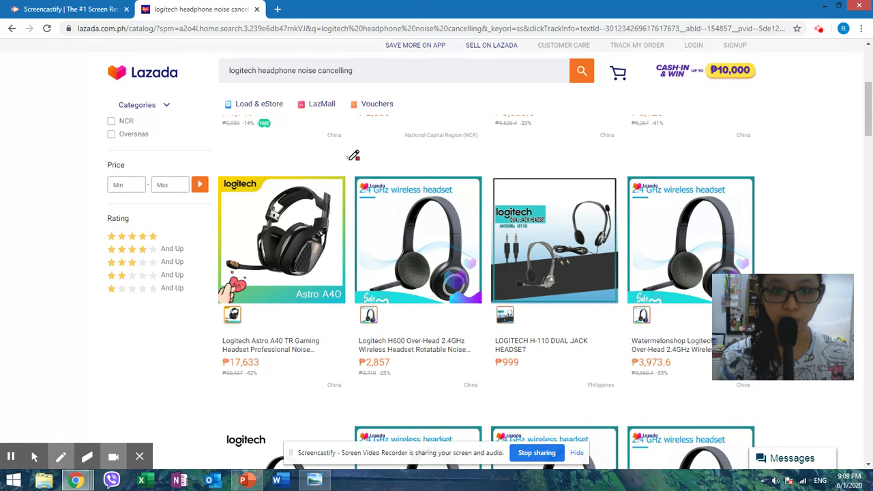
Circle and cross out the Astro A40 and H600 listings in red, then close the Lazada tab
{"action": "mouse_move", "coordinate": [358, 163]}
{"action": "left_mouse_down"}
{"action": "mouse_move", "coordinate": [266, 120]}
{"action": "mouse_move", "coordinate": [176, 160]}
{"action": "mouse_move", "coordinate": [370, 287]}
{"action": "mouse_move", "coordinate": [292, 81]}
{"action": "left_mouse_up"}
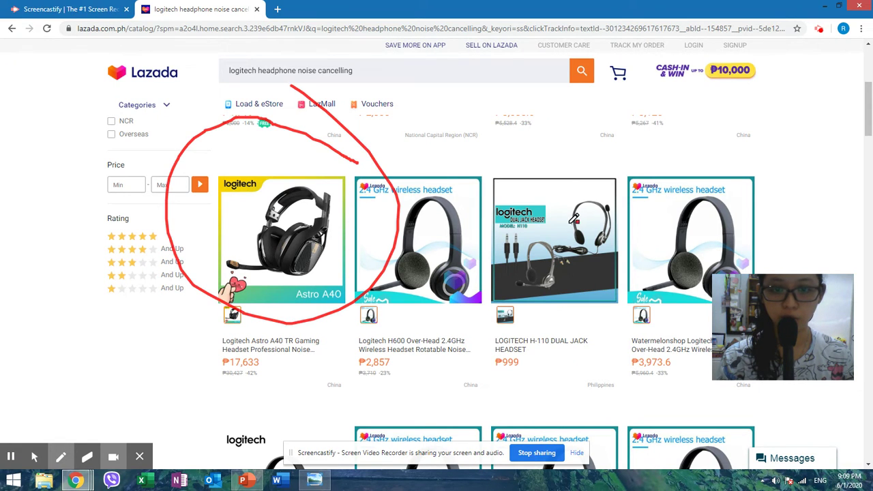
{"action": "mouse_move", "coordinate": [472, 184]}
{"action": "left_mouse_down"}
{"action": "mouse_move", "coordinate": [255, 242]}
{"action": "mouse_move", "coordinate": [437, 350]}
{"action": "left_mouse_up"}
{"action": "left_click_drag", "start_coordinate": [460, 309], "coordinate": [447, 182]}
{"action": "left_click_drag", "start_coordinate": [355, 163], "coordinate": [223, 300]}
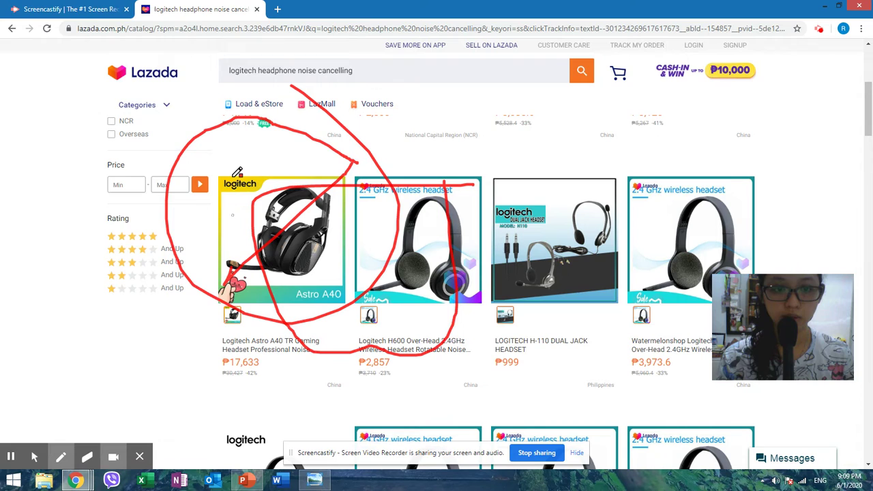
{"action": "left_click_drag", "start_coordinate": [230, 172], "coordinate": [440, 327]}
{"action": "left_click_drag", "start_coordinate": [450, 218], "coordinate": [345, 358]}
{"action": "left_click_drag", "start_coordinate": [382, 189], "coordinate": [577, 390]}
{"action": "scroll", "coordinate": [225, 205], "scroll_direction": "down", "scroll_amount": 5}
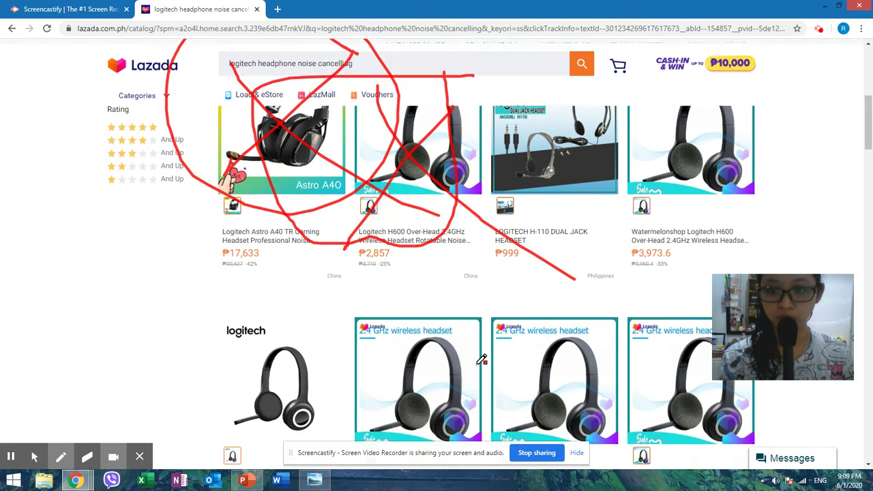
{"action": "scroll", "coordinate": [210, 245], "scroll_direction": "up", "scroll_amount": 6}
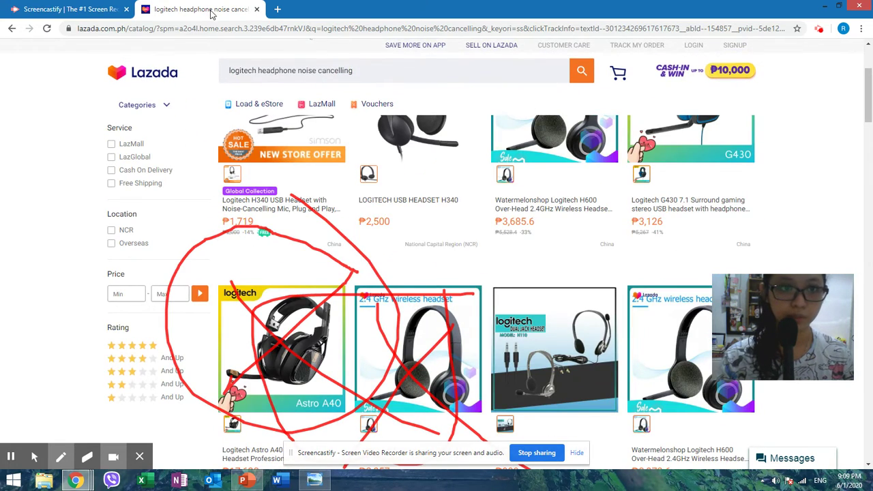
{"action": "left_click", "coordinate": [258, 9]}
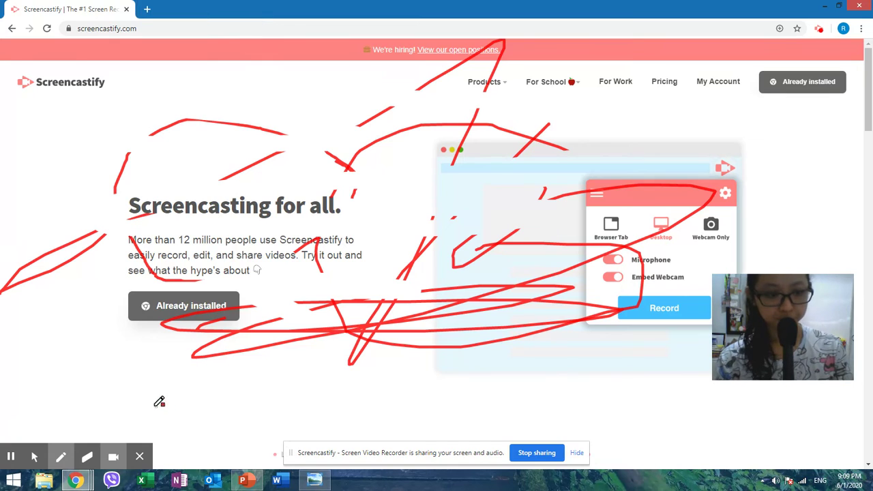
Hide the annotation tools, minimize PowerPoint and close the screenshare2 screenshot
{"action": "left_click", "coordinate": [139, 459]}
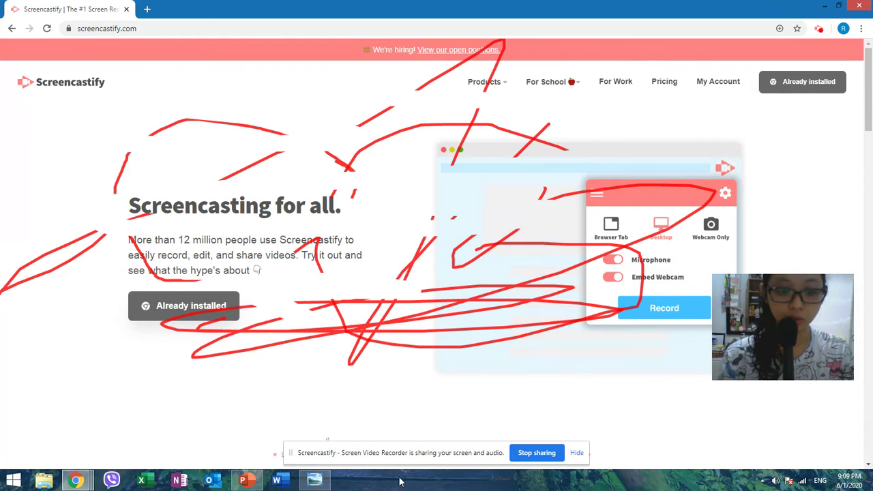
{"action": "left_click", "coordinate": [242, 480]}
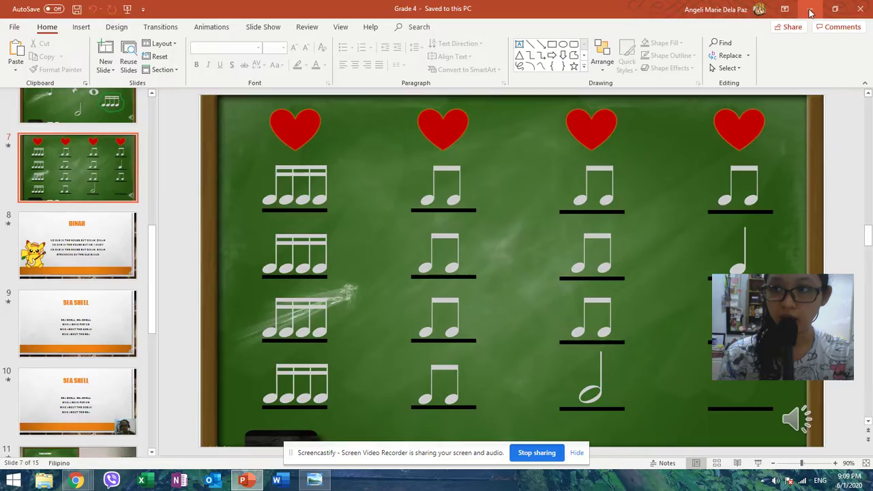
{"action": "left_click", "coordinate": [810, 10]}
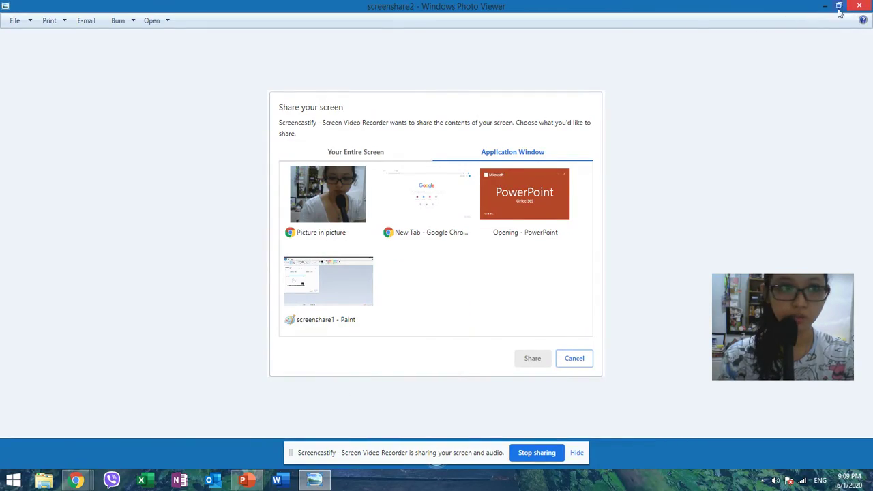
{"action": "key", "text": "alt+F4"}
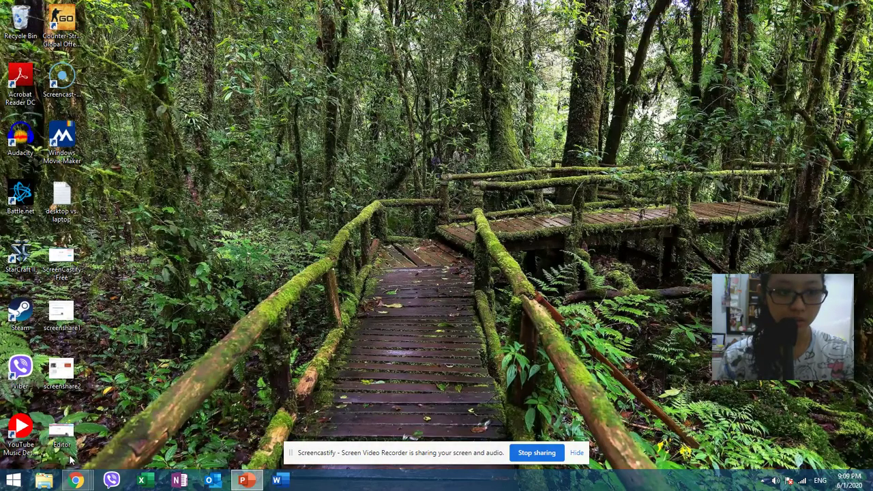
Open the Editor screenshot and drag the webcam bubble to the left edge
{"action": "double_click", "coordinate": [62, 437]}
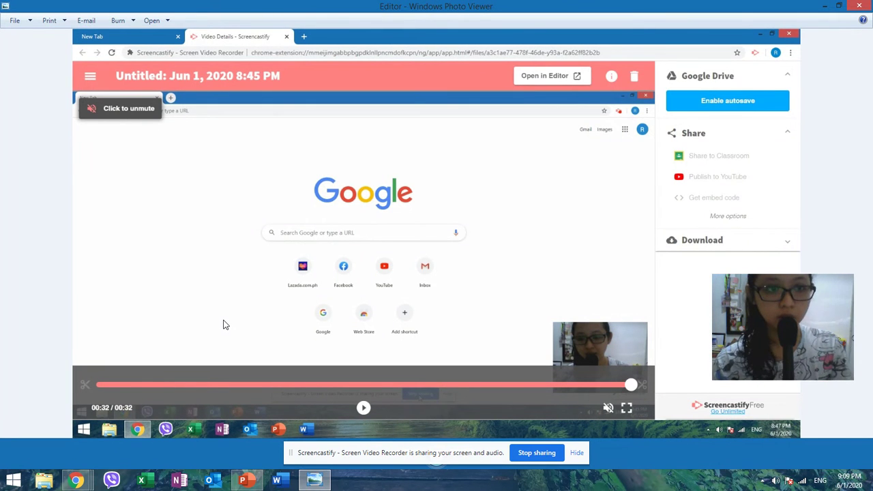
{"action": "mouse_move", "coordinate": [753, 309]}
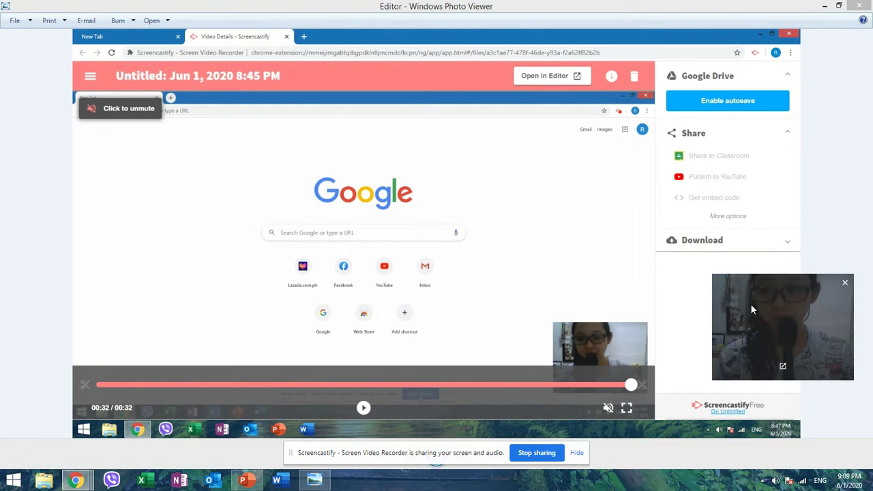
{"action": "left_click_drag", "start_coordinate": [751, 309], "coordinate": [40, 181]}
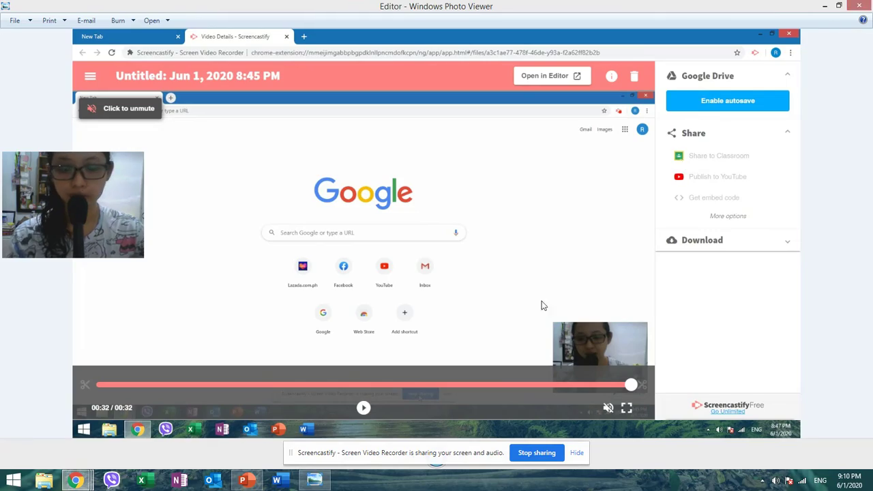
Close Photo Viewer, bring Chrome forward, add a blank tab, and return to the Screencastify tab
{"action": "left_click", "coordinate": [858, 6]}
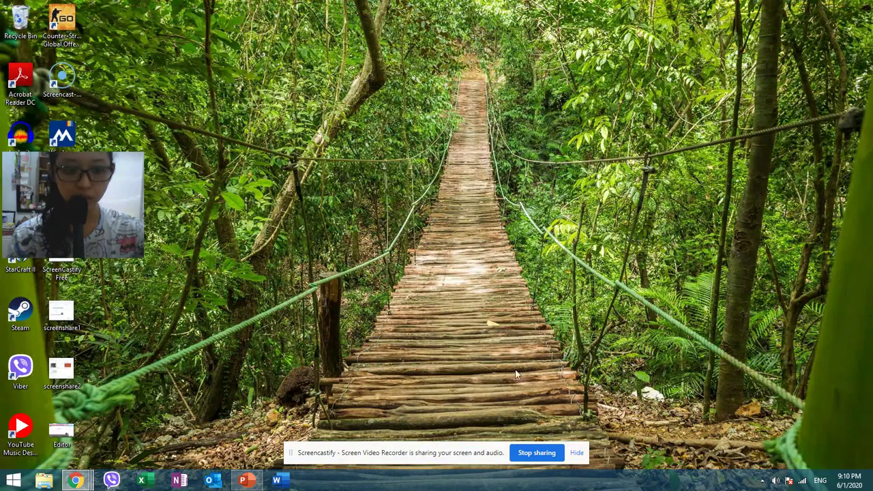
{"action": "mouse_move", "coordinate": [75, 480]}
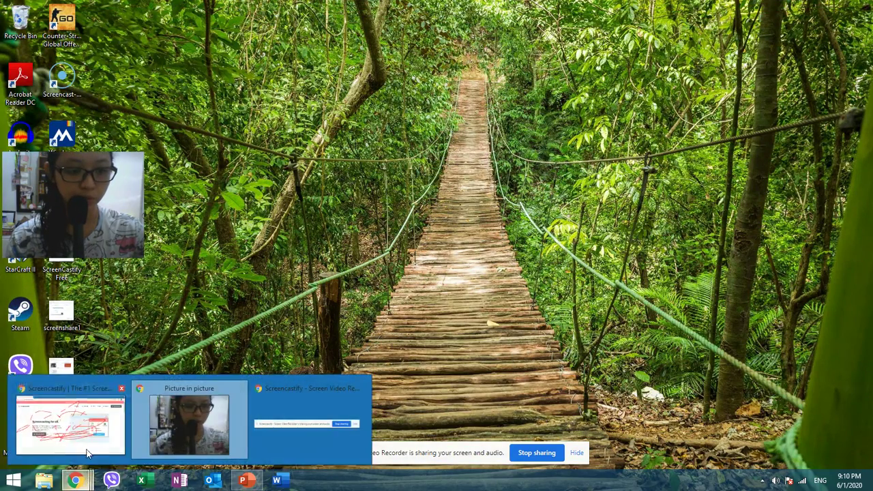
{"action": "left_click", "coordinate": [68, 423]}
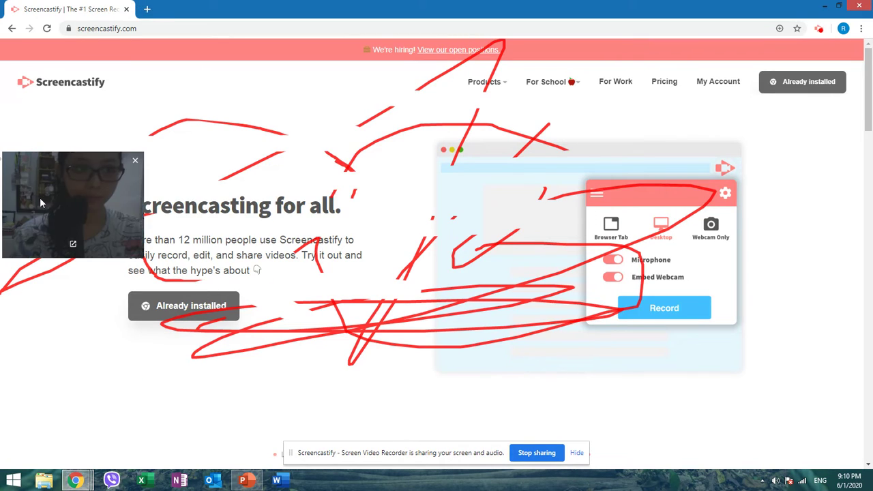
{"action": "left_click", "coordinate": [72, 423]}
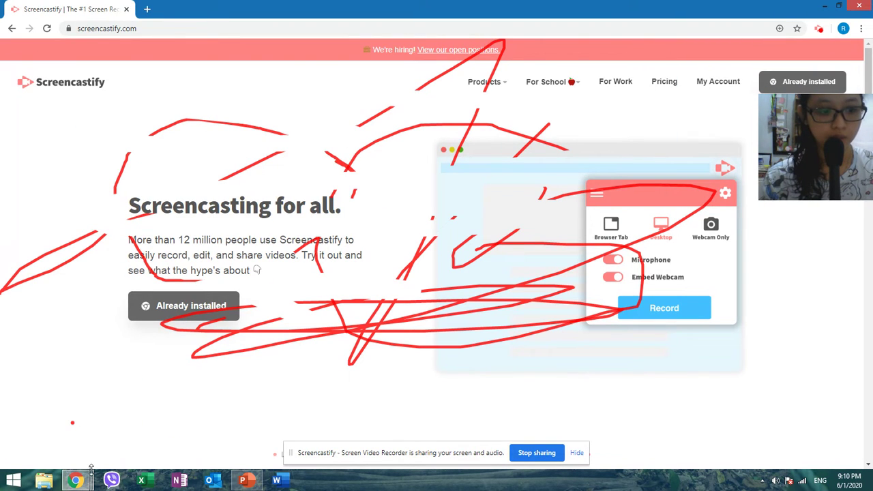
{"action": "left_click", "coordinate": [147, 9]}
{"action": "mouse_move", "coordinate": [75, 480]}
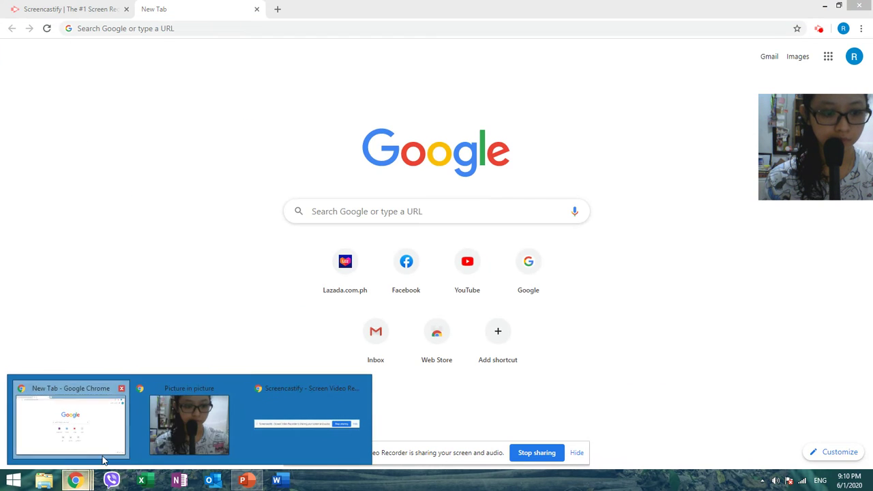
{"action": "left_click", "coordinate": [51, 9]}
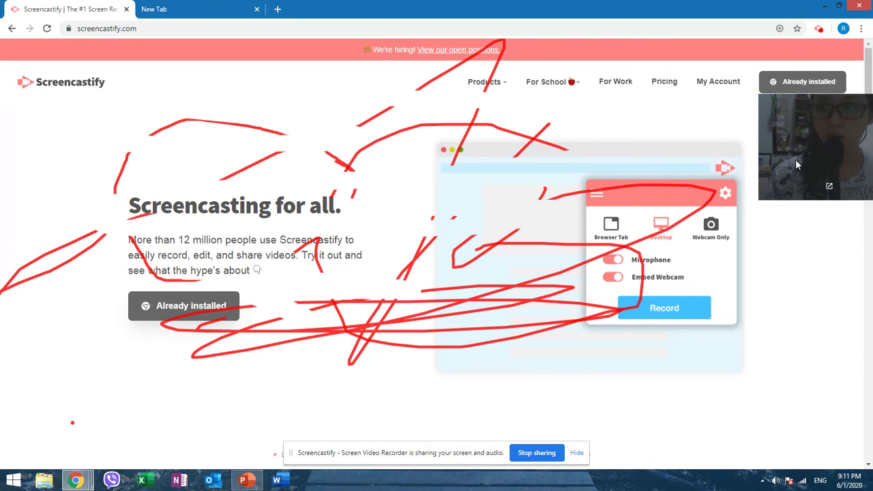
Drag the webcam bubble slightly left, then down to the right edge beside the recorder mockup
{"action": "left_click_drag", "start_coordinate": [795, 159], "coordinate": [709, 176]}
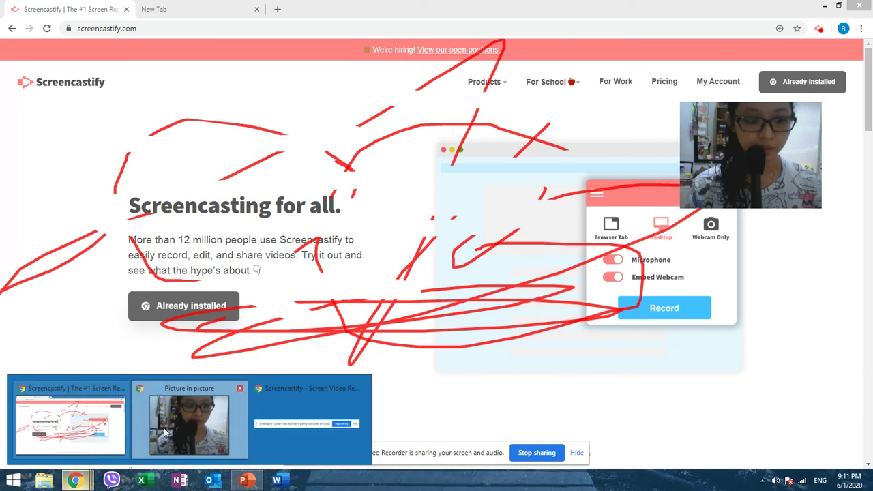
{"action": "left_click_drag", "start_coordinate": [771, 129], "coordinate": [809, 200]}
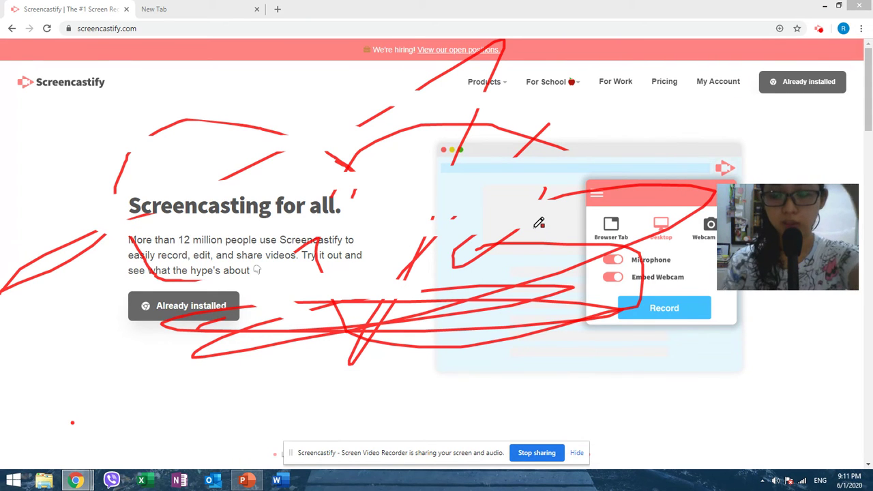